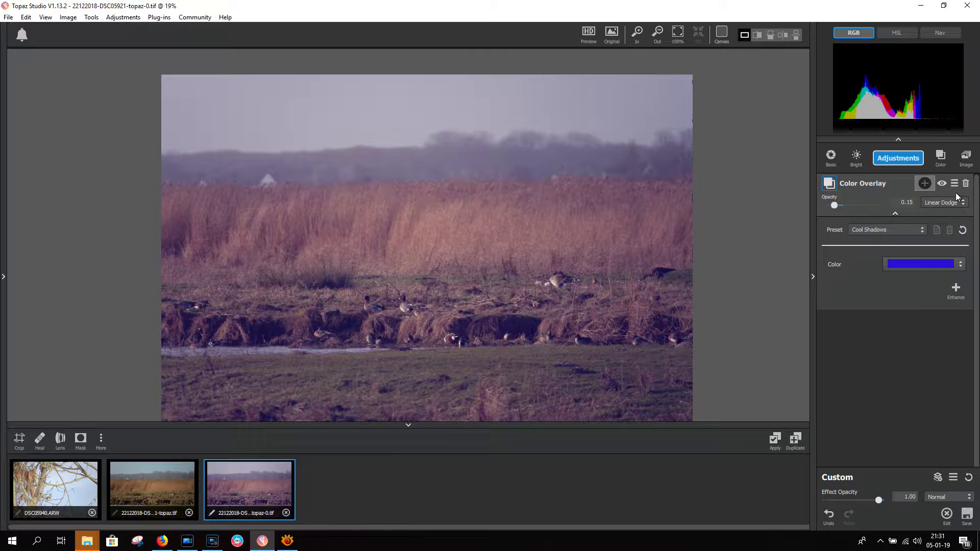
Try the Normal blend mode, set the Color Overlay to Color Burn, and compare the photo with the overlay switched off and on
{"action": "left_click", "coordinate": [932, 209]}
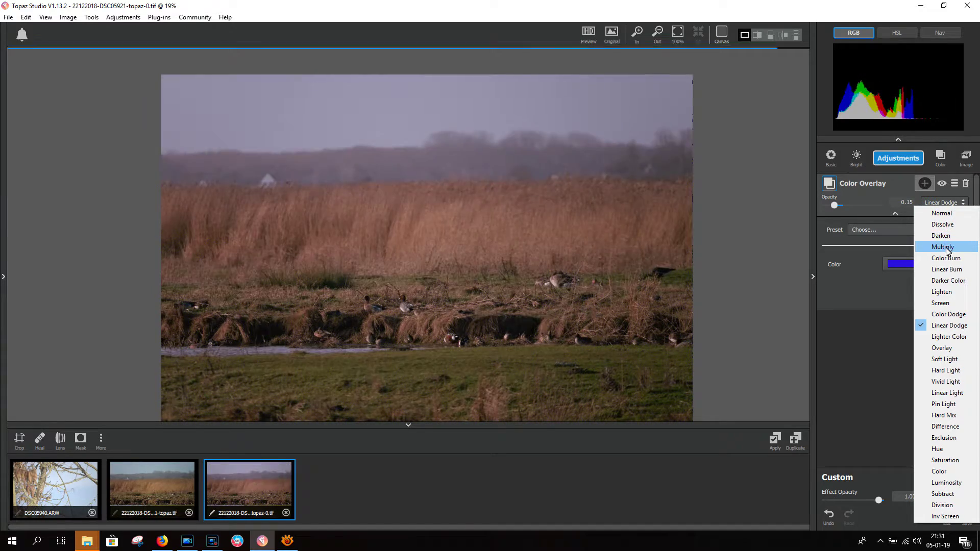
{"action": "left_click", "coordinate": [940, 214]}
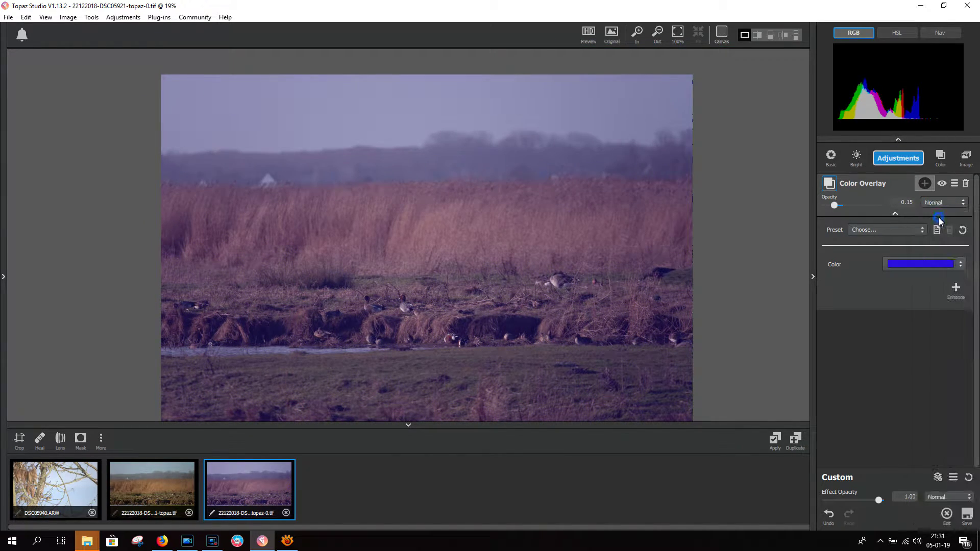
{"action": "left_click", "coordinate": [942, 200]}
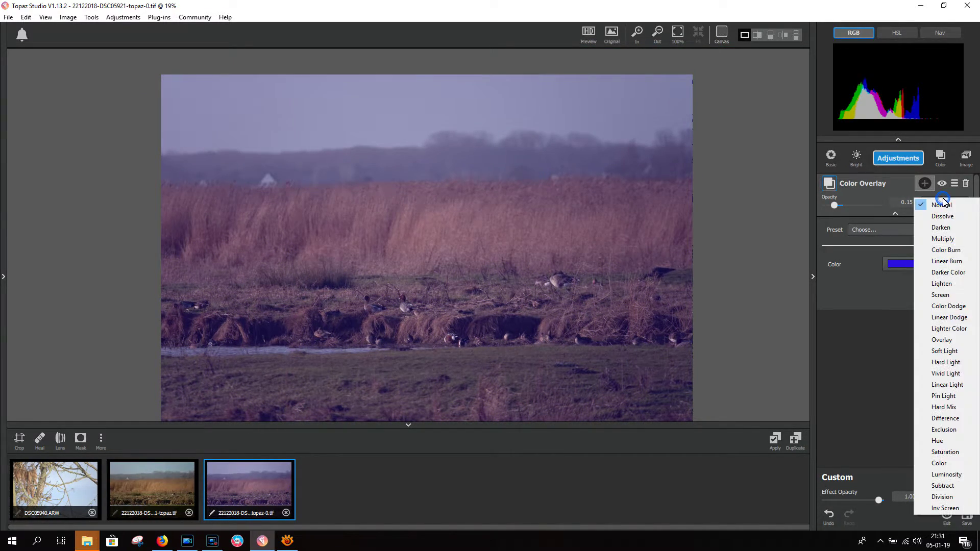
{"action": "left_click", "coordinate": [953, 251]}
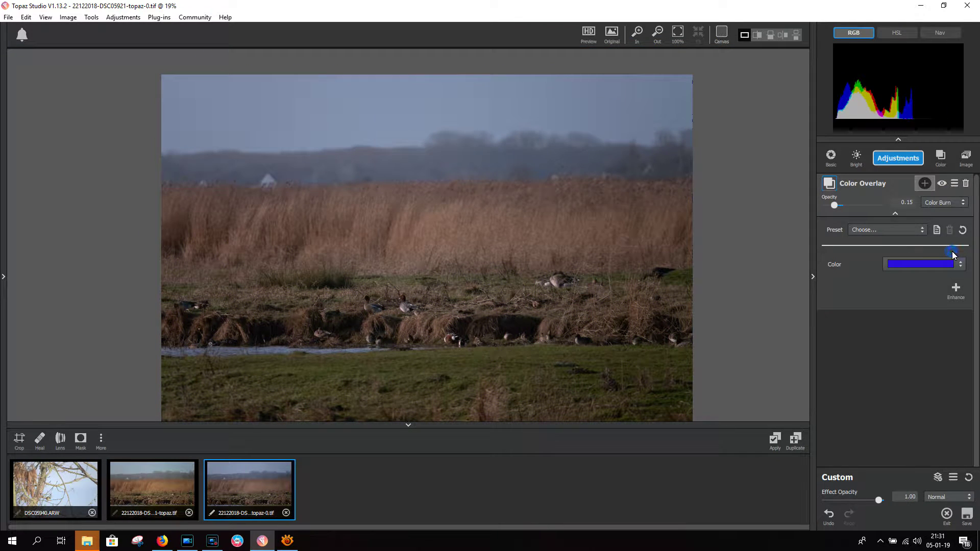
{"action": "left_click", "coordinate": [943, 183]}
{"action": "left_click", "coordinate": [943, 184]}
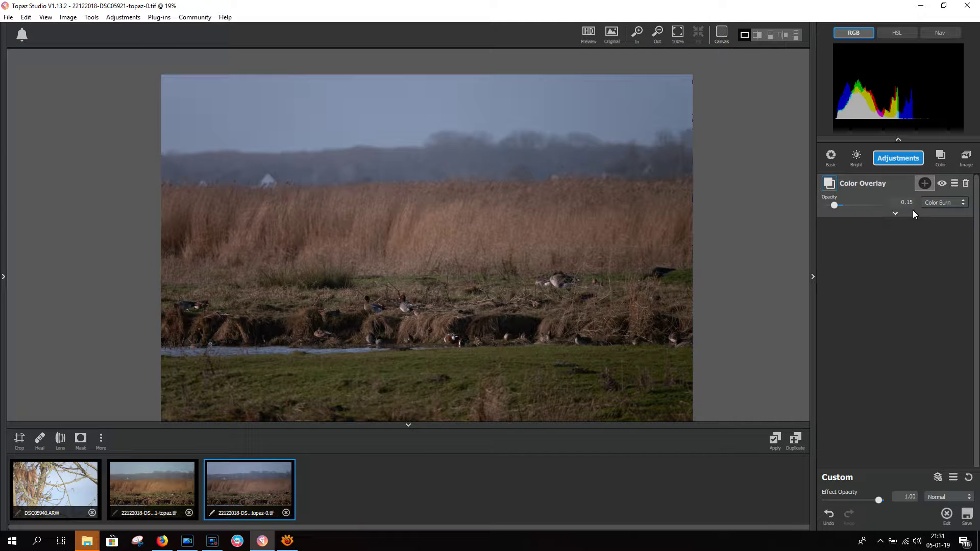
Open the Color Overlay mask and brush out a patch in the sky's upper-left corner at 0.00 mask transparency, comparing with the overlay hidden
{"action": "left_click", "coordinate": [924, 185]}
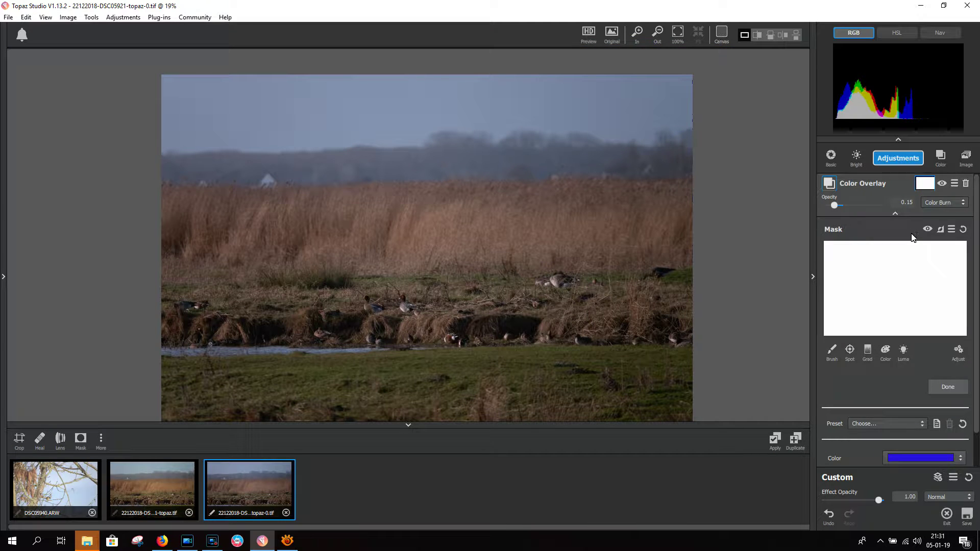
{"action": "left_click", "coordinate": [833, 351]}
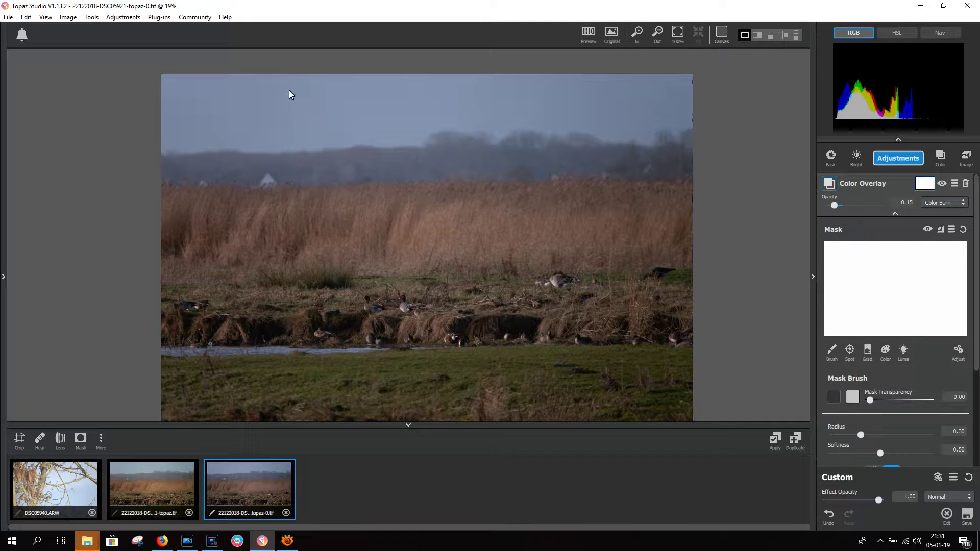
{"action": "scroll", "coordinate": [268, 97], "scroll_direction": "up", "scroll_amount": 1}
{"action": "mouse_move", "coordinate": [148, 94]}
{"action": "left_mouse_down"}
{"action": "mouse_move", "coordinate": [213, 87]}
{"action": "mouse_move", "coordinate": [158, 91]}
{"action": "left_mouse_up"}
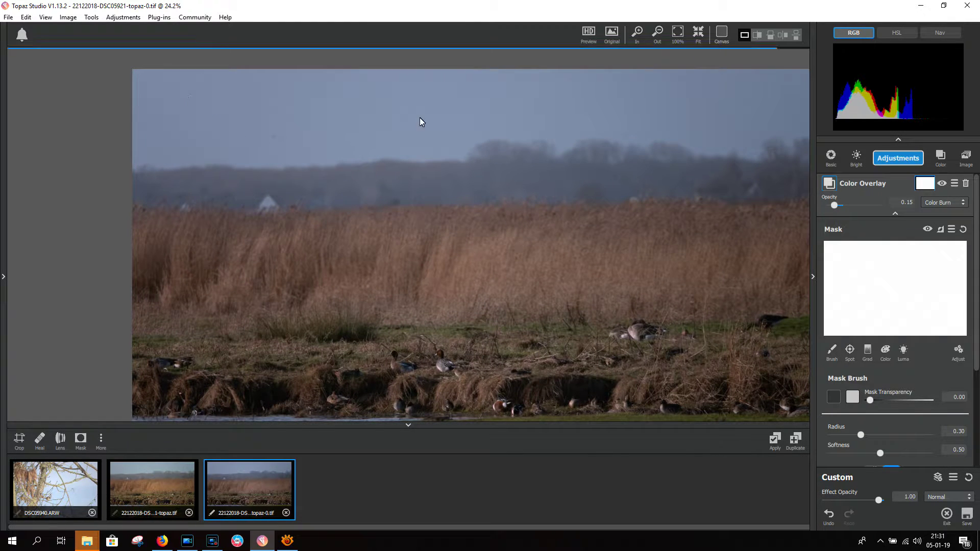
{"action": "left_click", "coordinate": [942, 183]}
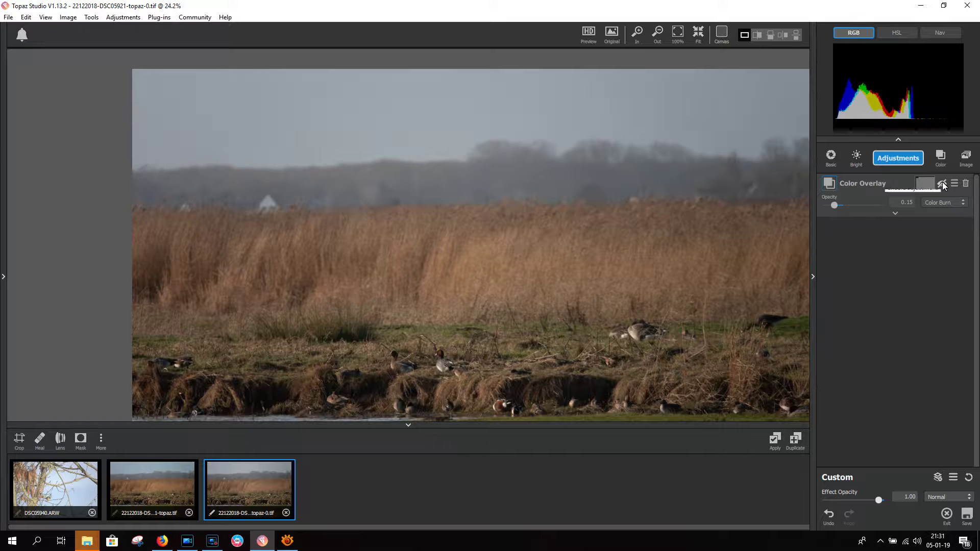
{"action": "left_click", "coordinate": [942, 185]}
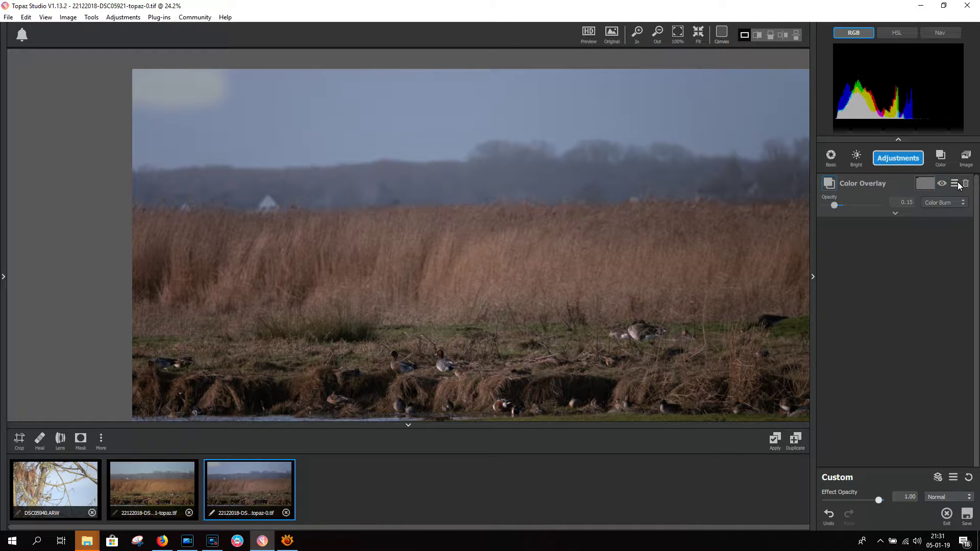
Invert the Color Overlay mask and try a brush stroke across the sky at 0.00 mask transparency
{"action": "left_click", "coordinate": [924, 184]}
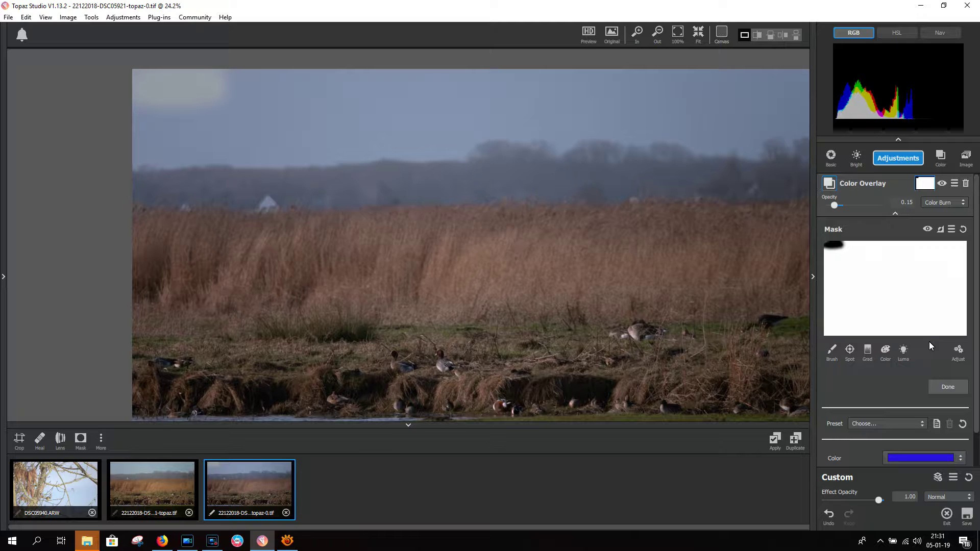
{"action": "left_click", "coordinate": [941, 229]}
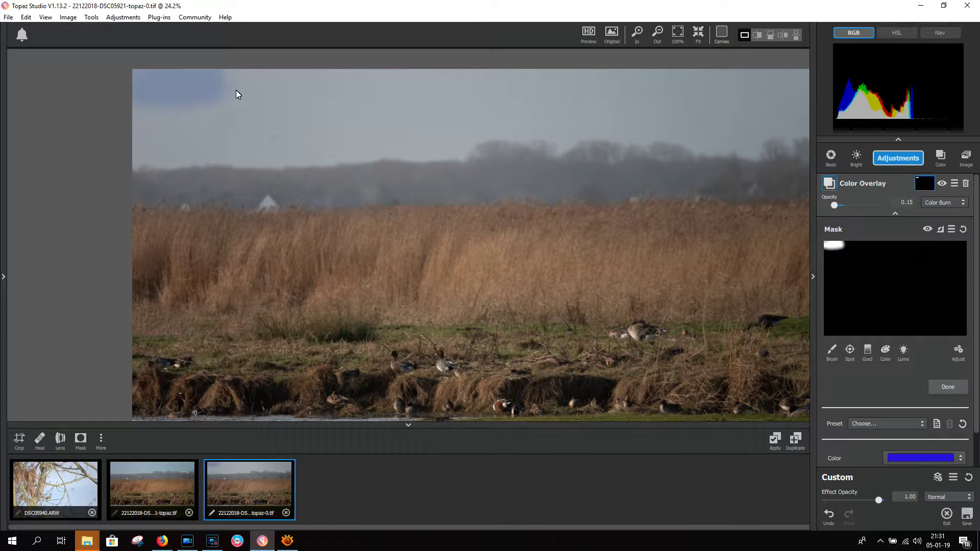
{"action": "left_click", "coordinate": [832, 350]}
{"action": "scroll", "coordinate": [234, 80], "scroll_direction": "up", "scroll_amount": 1}
{"action": "mouse_move", "coordinate": [226, 87]}
{"action": "left_mouse_down"}
{"action": "mouse_move", "coordinate": [779, 66]}
{"action": "mouse_move", "coordinate": [771, 93]}
{"action": "mouse_move", "coordinate": [744, 118]}
{"action": "mouse_move", "coordinate": [799, 119]}
{"action": "mouse_move", "coordinate": [789, 148]}
{"action": "mouse_move", "coordinate": [733, 137]}
{"action": "mouse_move", "coordinate": [712, 138]}
{"action": "mouse_move", "coordinate": [729, 149]}
{"action": "mouse_move", "coordinate": [685, 154]}
{"action": "mouse_move", "coordinate": [667, 144]}
{"action": "mouse_move", "coordinate": [598, 143]}
{"action": "left_mouse_up"}
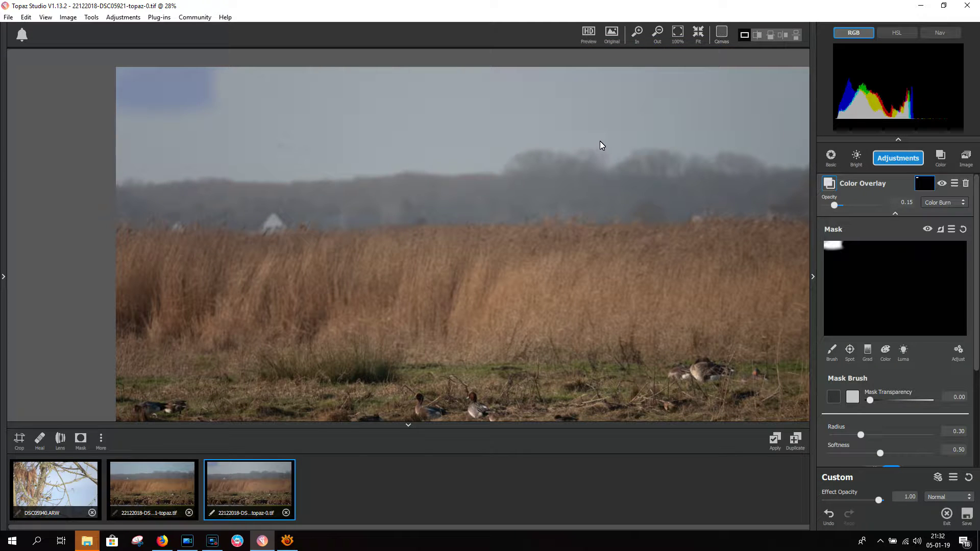
Set the mask brush transparency to 1.00 and paint the sky down to the tree line to reveal the overlay there
{"action": "left_click", "coordinate": [834, 397]}
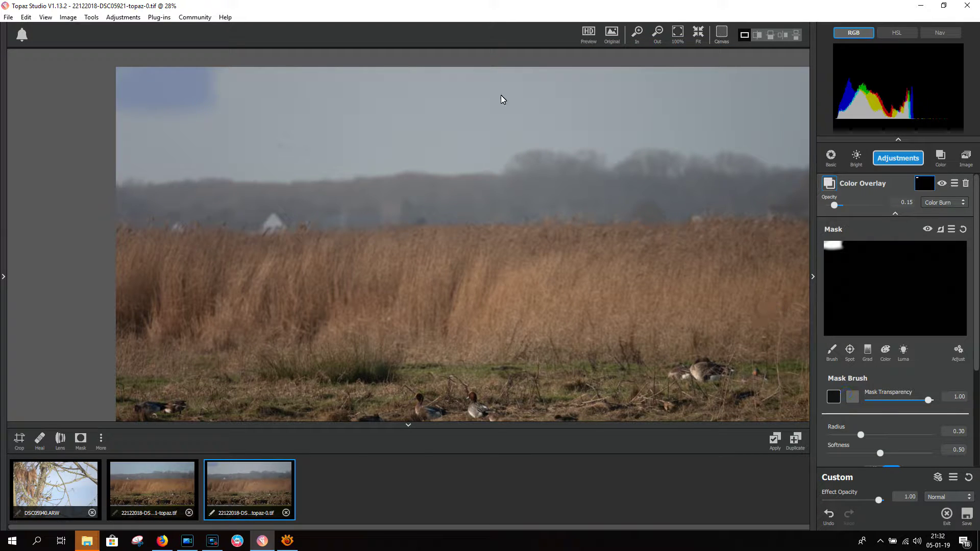
{"action": "mouse_move", "coordinate": [214, 81]}
{"action": "left_mouse_down"}
{"action": "mouse_move", "coordinate": [427, 94]}
{"action": "mouse_move", "coordinate": [641, 83]}
{"action": "mouse_move", "coordinate": [750, 94]}
{"action": "mouse_move", "coordinate": [810, 84]}
{"action": "mouse_move", "coordinate": [800, 129]}
{"action": "left_mouse_up"}
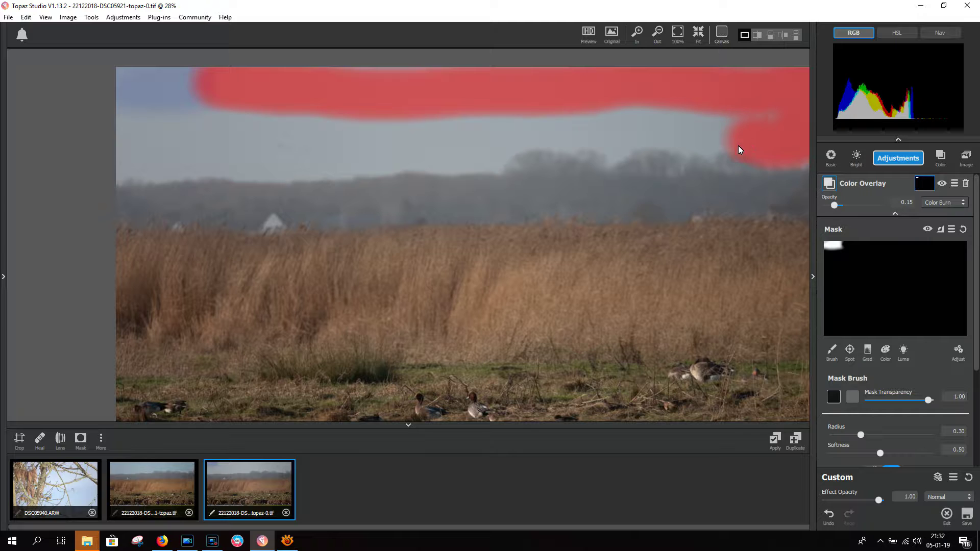
{"action": "mouse_move", "coordinate": [656, 147]}
{"action": "left_mouse_down"}
{"action": "mouse_move", "coordinate": [606, 152]}
{"action": "mouse_move", "coordinate": [578, 136]}
{"action": "left_mouse_up"}
{"action": "mouse_move", "coordinate": [487, 155]}
{"action": "left_mouse_down"}
{"action": "mouse_move", "coordinate": [717, 129]}
{"action": "mouse_move", "coordinate": [717, 116]}
{"action": "mouse_move", "coordinate": [435, 119]}
{"action": "mouse_move", "coordinate": [374, 127]}
{"action": "mouse_move", "coordinate": [468, 156]}
{"action": "mouse_move", "coordinate": [239, 170]}
{"action": "left_mouse_up"}
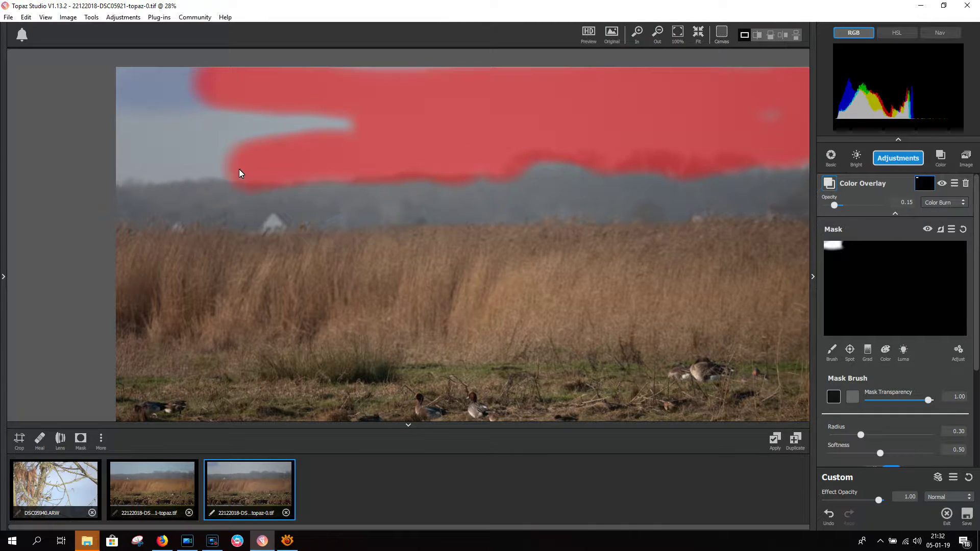
{"action": "mouse_move", "coordinate": [120, 155]}
{"action": "left_mouse_down"}
{"action": "mouse_move", "coordinate": [106, 170]}
{"action": "mouse_move", "coordinate": [126, 173]}
{"action": "left_mouse_up"}
{"action": "mouse_move", "coordinate": [142, 125]}
{"action": "left_mouse_down"}
{"action": "mouse_move", "coordinate": [187, 138]}
{"action": "mouse_move", "coordinate": [301, 119]}
{"action": "mouse_move", "coordinate": [115, 104]}
{"action": "mouse_move", "coordinate": [152, 80]}
{"action": "mouse_move", "coordinate": [362, 78]}
{"action": "mouse_move", "coordinate": [309, 132]}
{"action": "left_mouse_up"}
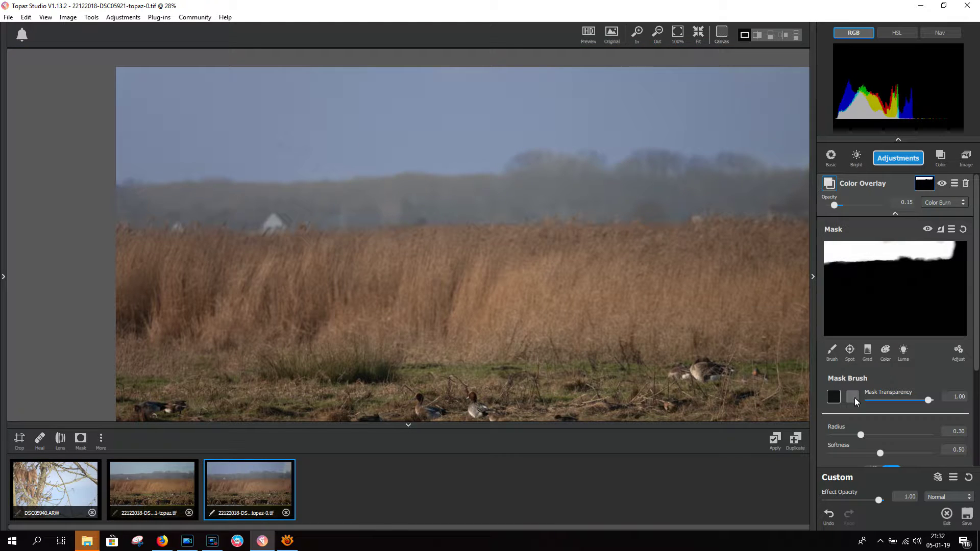
Set the mask brush softness to 0.66
{"action": "scroll", "coordinate": [904, 375], "scroll_direction": "down", "scroll_amount": 1}
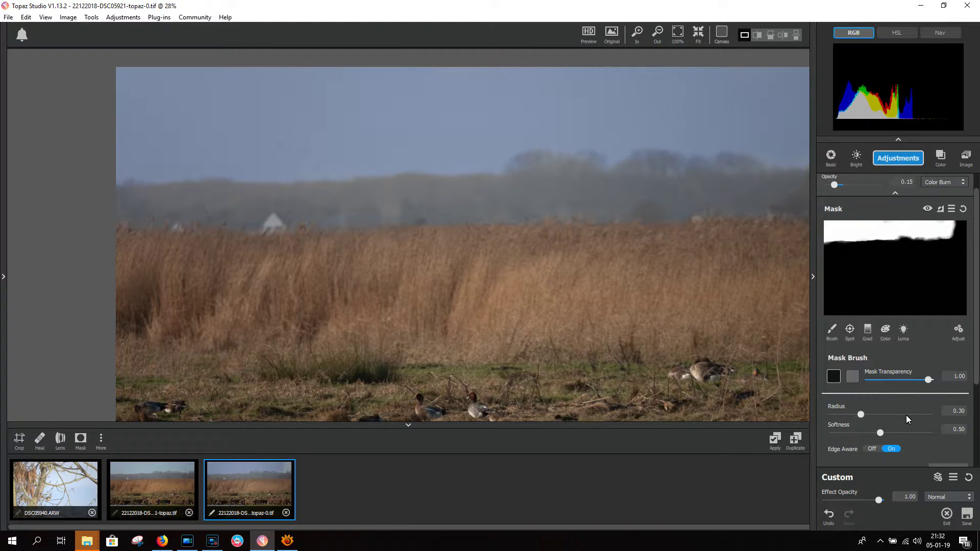
{"action": "mouse_move", "coordinate": [881, 433]}
{"action": "left_mouse_down"}
{"action": "mouse_move", "coordinate": [861, 431]}
{"action": "mouse_move", "coordinate": [923, 434]}
{"action": "mouse_move", "coordinate": [881, 431]}
{"action": "mouse_move", "coordinate": [896, 432]}
{"action": "left_mouse_up"}
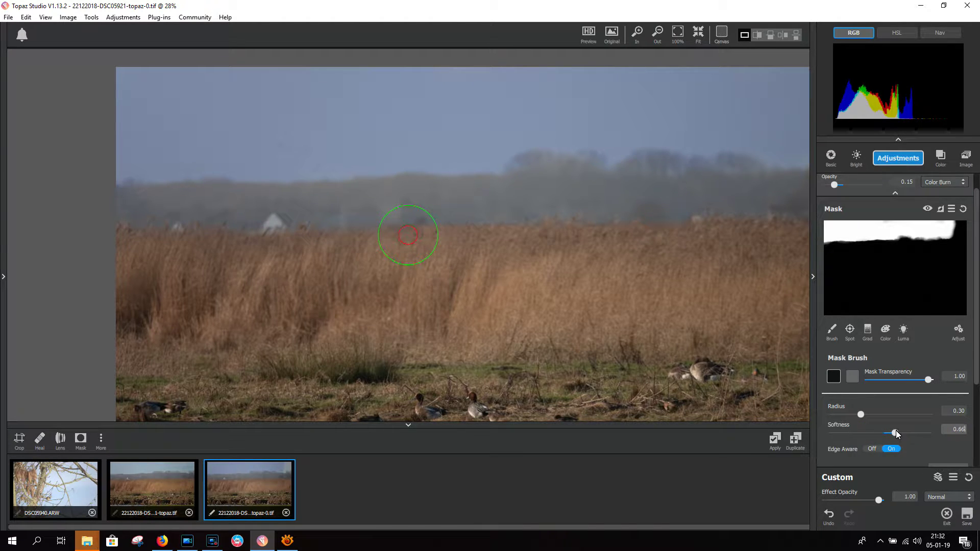
Raise the mask density to 0.52 in the mask adjustments and reduce it again to a lower positive value
{"action": "left_click", "coordinate": [959, 330]}
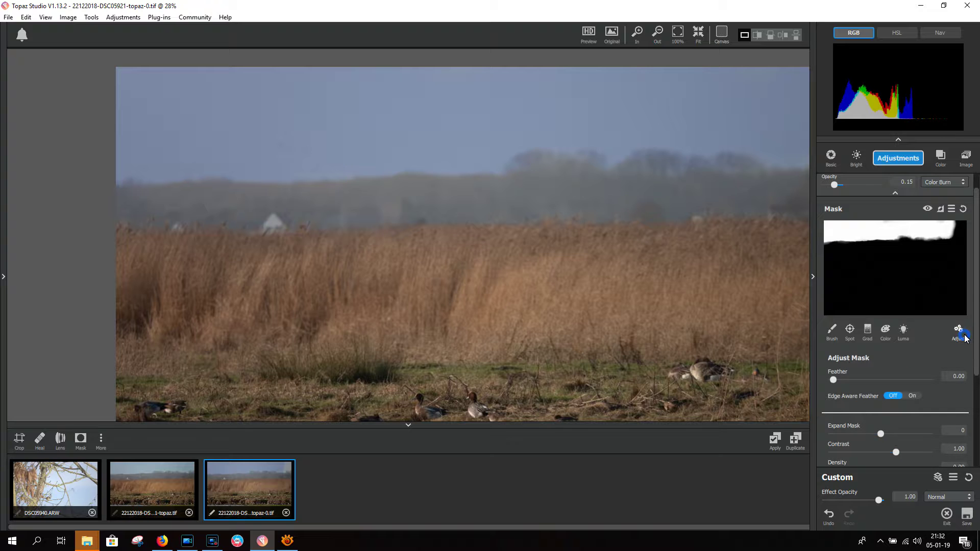
{"action": "scroll", "coordinate": [914, 388], "scroll_direction": "down", "scroll_amount": 1}
{"action": "scroll", "coordinate": [914, 388], "scroll_direction": "down", "scroll_amount": 2}
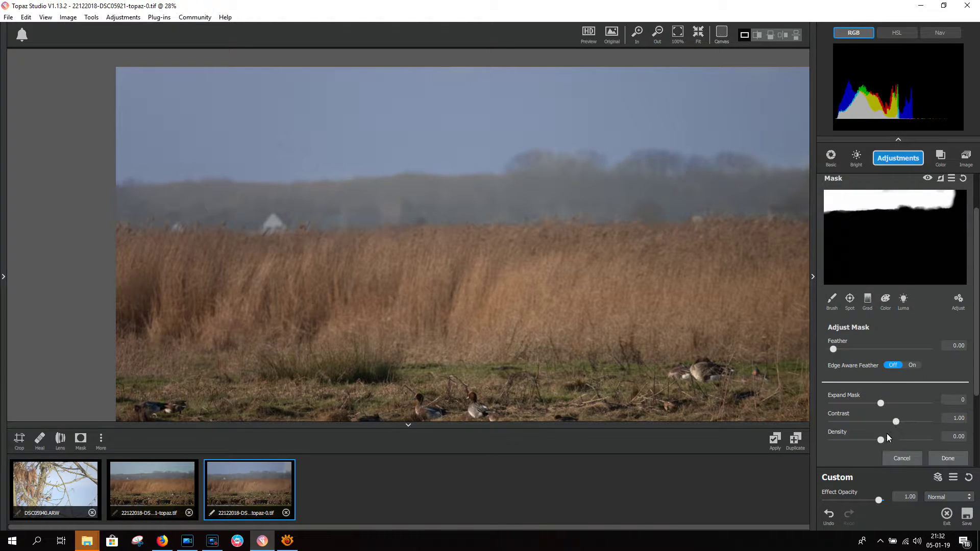
{"action": "left_click_drag", "start_coordinate": [882, 440], "coordinate": [905, 435]}
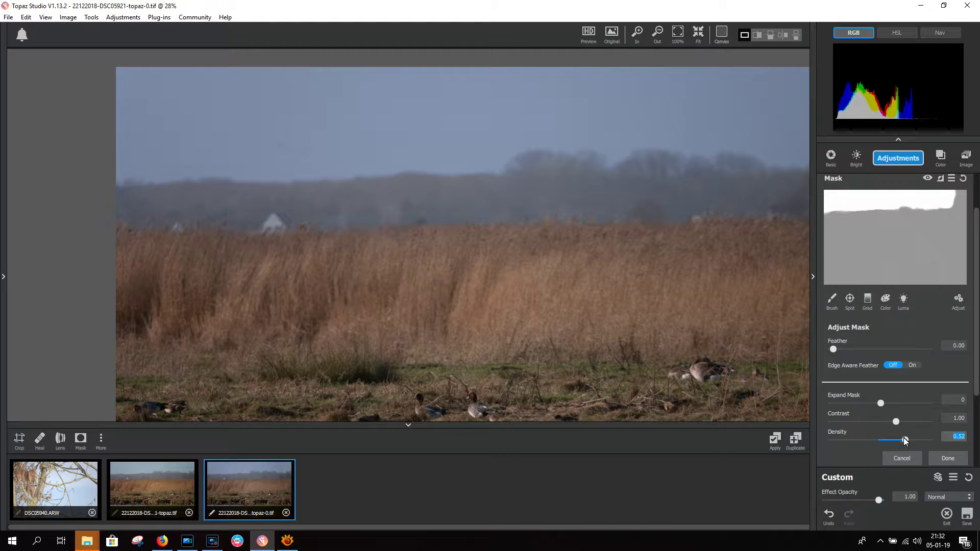
{"action": "left_click_drag", "start_coordinate": [906, 440], "coordinate": [893, 442]}
{"action": "scroll", "coordinate": [903, 310], "scroll_direction": "up", "scroll_amount": 1}
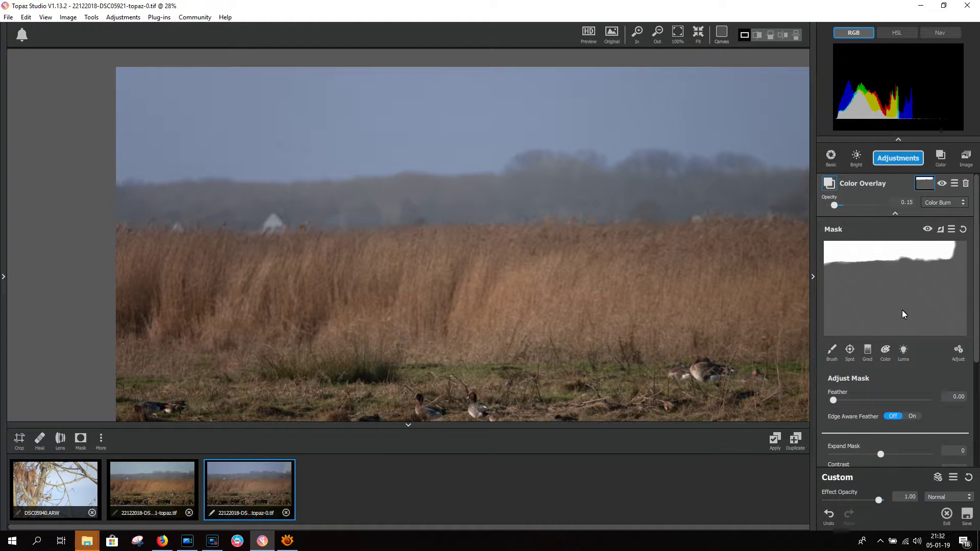
Try a Color Overlay opacity of 0.45 and settle on 0.23
{"action": "left_click_drag", "start_coordinate": [835, 206], "coordinate": [850, 206]}
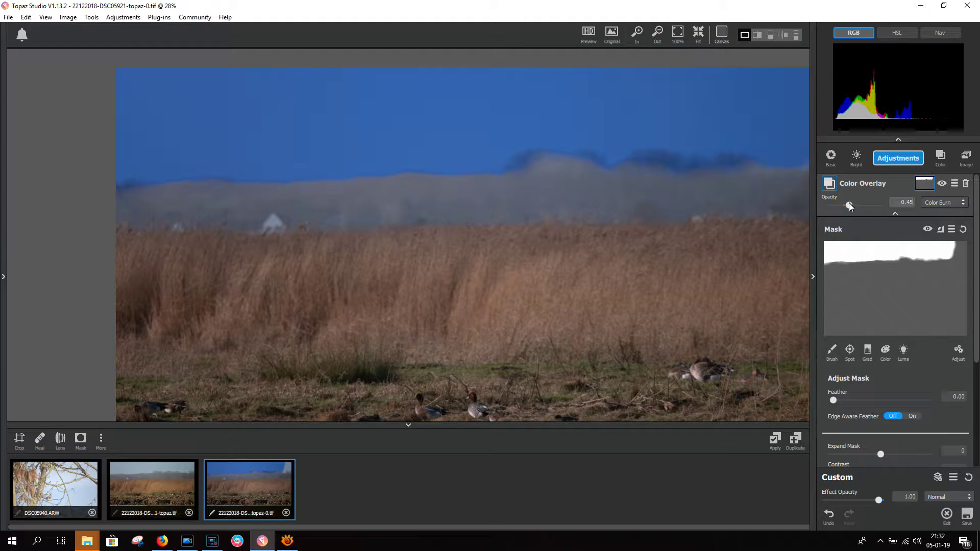
{"action": "left_click_drag", "start_coordinate": [850, 203], "coordinate": [838, 201]}
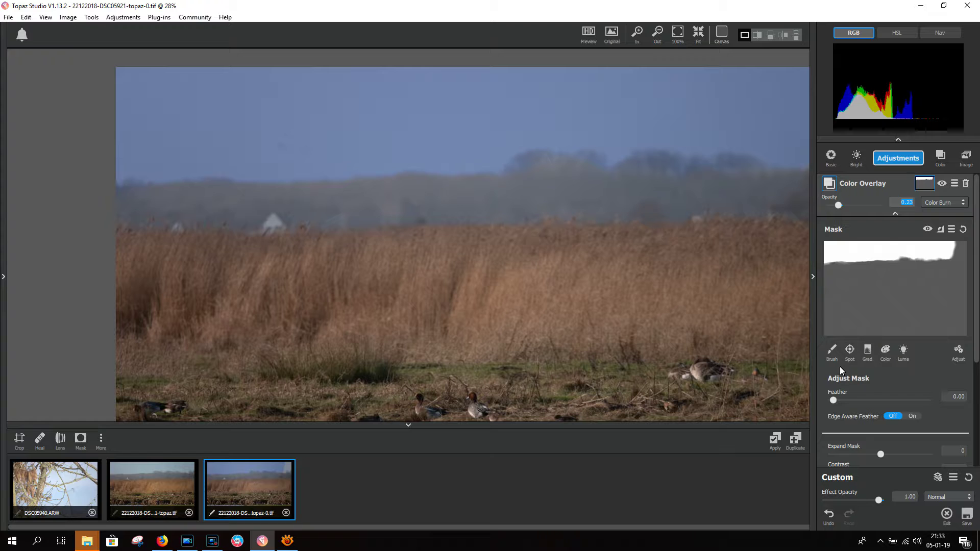
Brush over the tall trees on the horizon at 1.00 mask transparency and repaint the same area at 0.00
{"action": "left_click", "coordinate": [832, 351]}
{"action": "left_click", "coordinate": [852, 399]}
{"action": "left_click", "coordinate": [852, 397]}
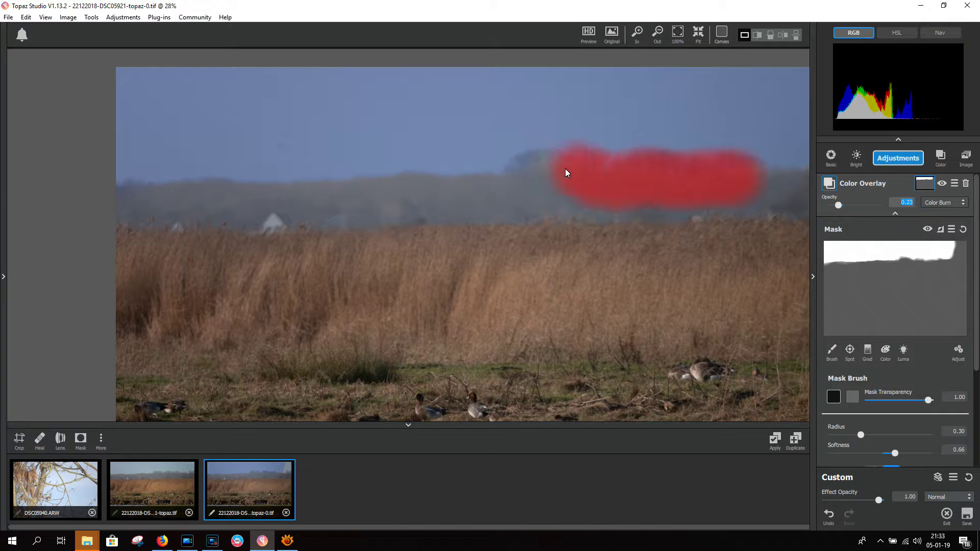
{"action": "left_click_drag", "start_coordinate": [520, 175], "coordinate": [516, 176]}
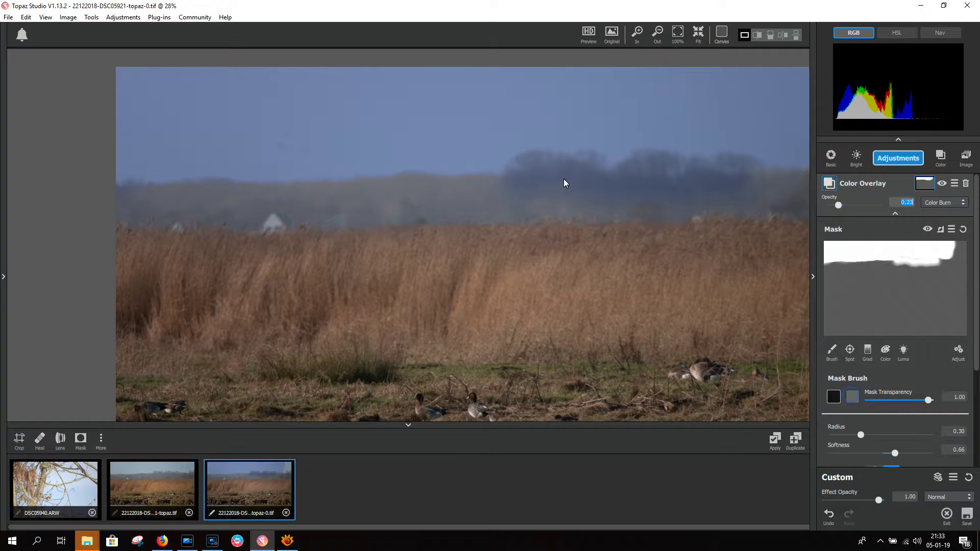
{"action": "key", "text": "x"}
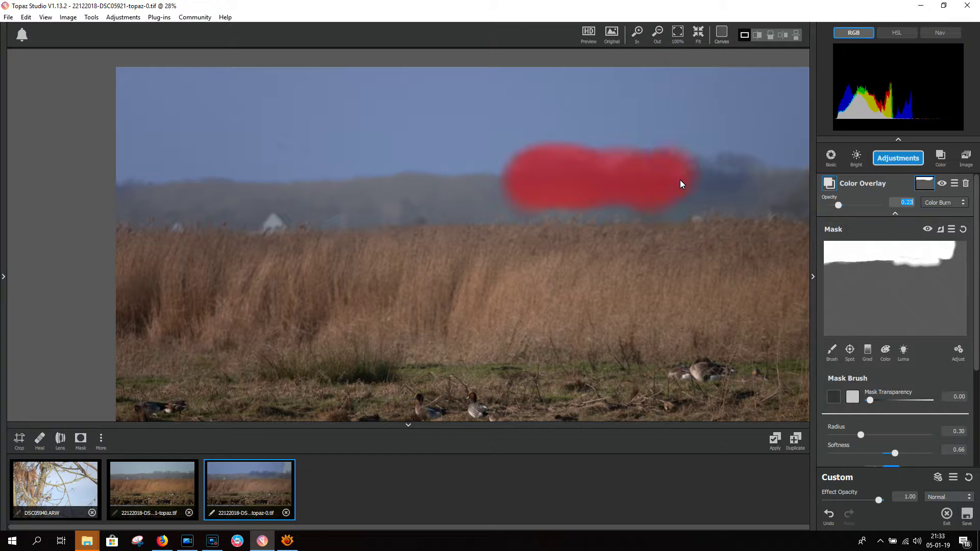
{"action": "left_click_drag", "start_coordinate": [727, 178], "coordinate": [745, 180]}
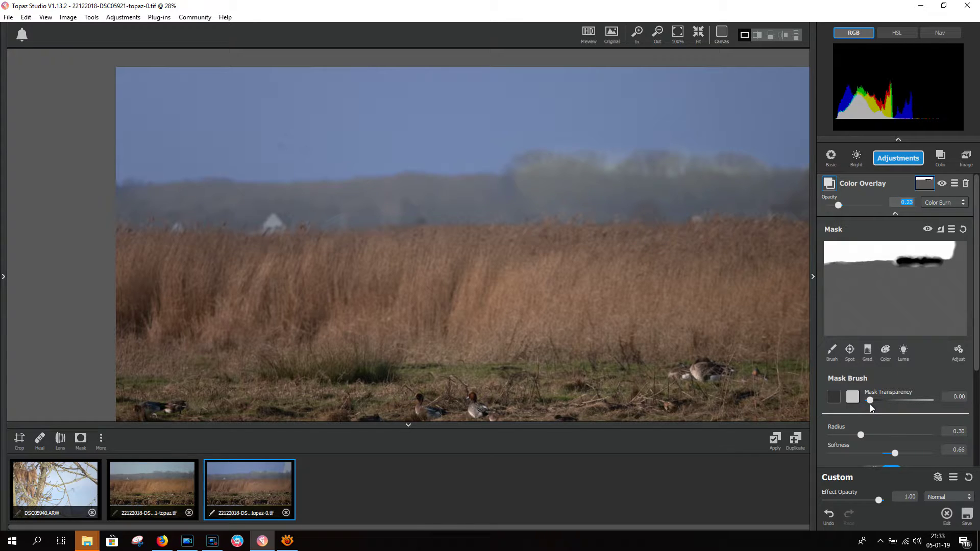
Raise the density of the Color Overlay mask to 0.35 in the mask adjustments
{"action": "scroll", "coordinate": [929, 380], "scroll_direction": "down", "scroll_amount": 1}
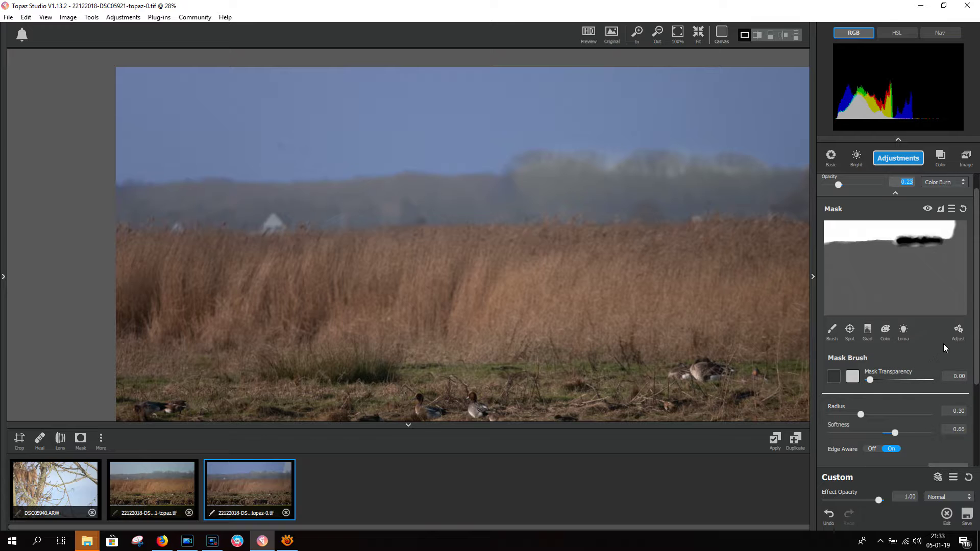
{"action": "left_click", "coordinate": [958, 331]}
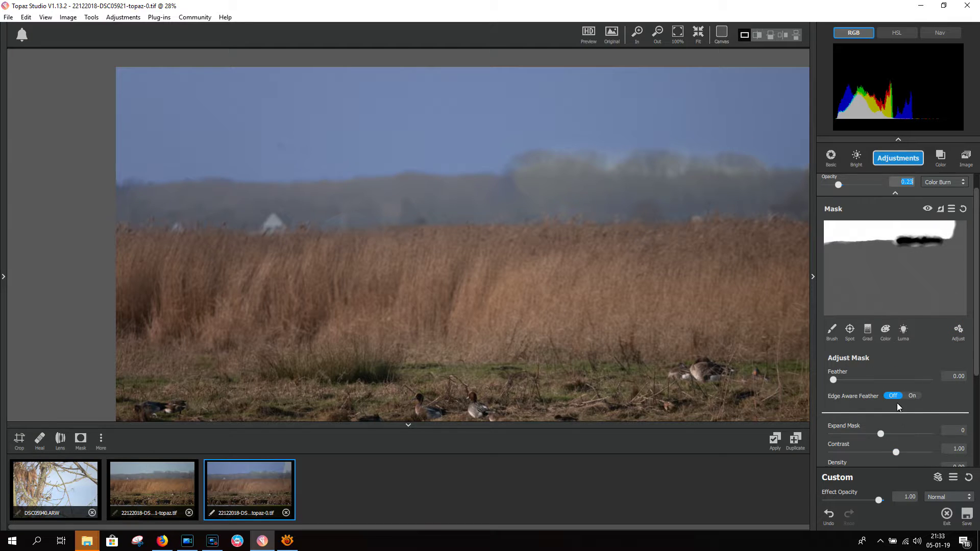
{"action": "scroll", "coordinate": [900, 416], "scroll_direction": "down", "scroll_amount": 1}
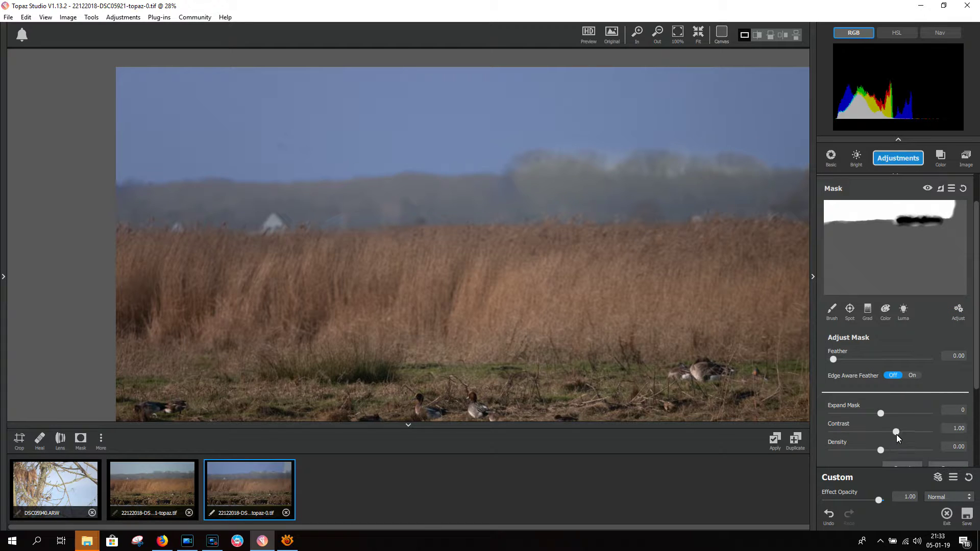
{"action": "mouse_move", "coordinate": [880, 449]}
{"action": "left_mouse_down"}
{"action": "mouse_move", "coordinate": [869, 447]}
{"action": "mouse_move", "coordinate": [896, 442]}
{"action": "left_mouse_up"}
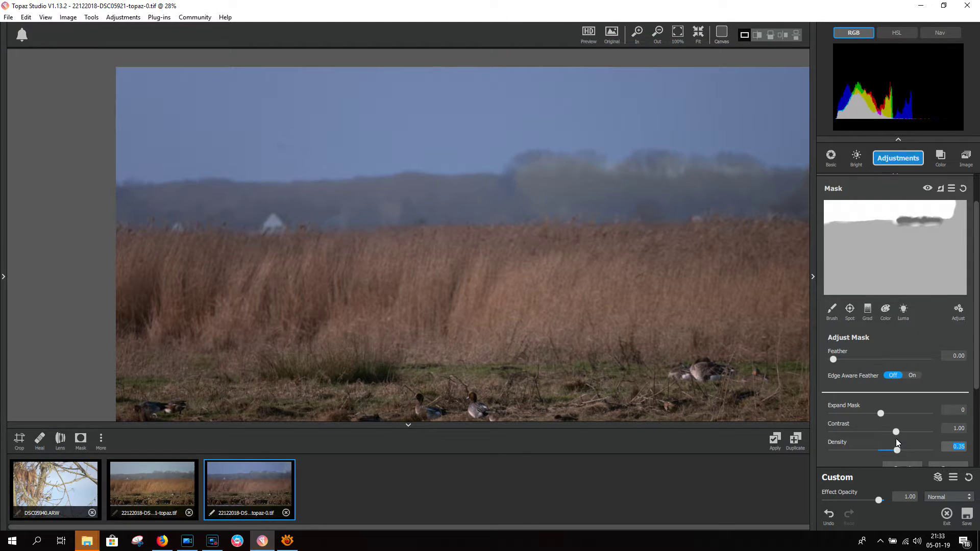
Reset the Color Overlay mask and invert it to fully black so the overlay is hidden everywhere
{"action": "left_click", "coordinate": [963, 189]}
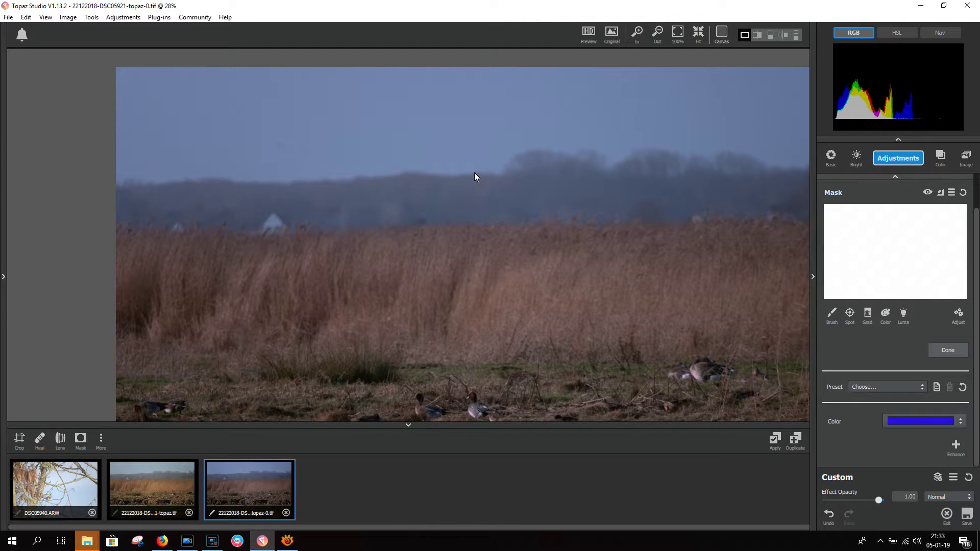
{"action": "left_click", "coordinate": [832, 313]}
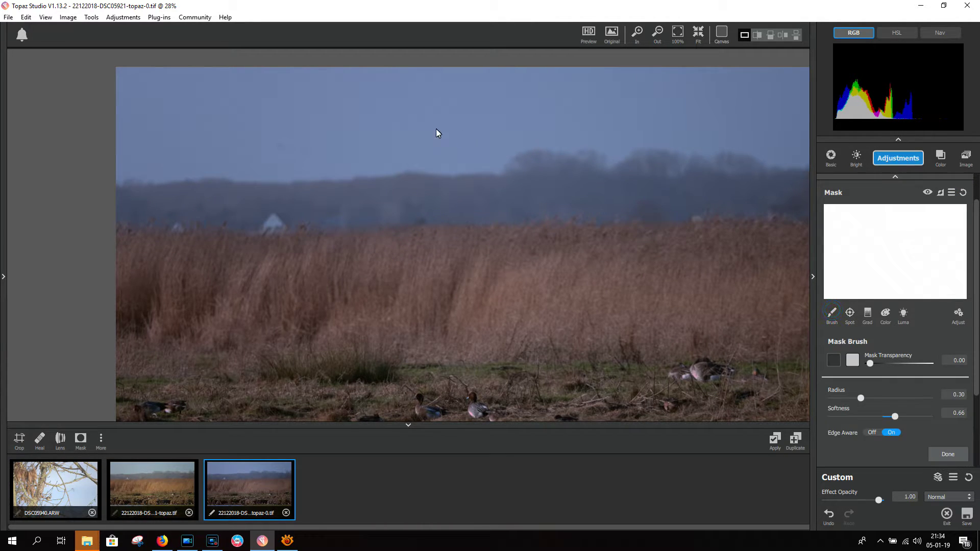
{"action": "scroll", "coordinate": [213, 112], "scroll_direction": "up", "scroll_amount": 1}
{"action": "scroll", "coordinate": [246, 117], "scroll_direction": "up", "scroll_amount": 1}
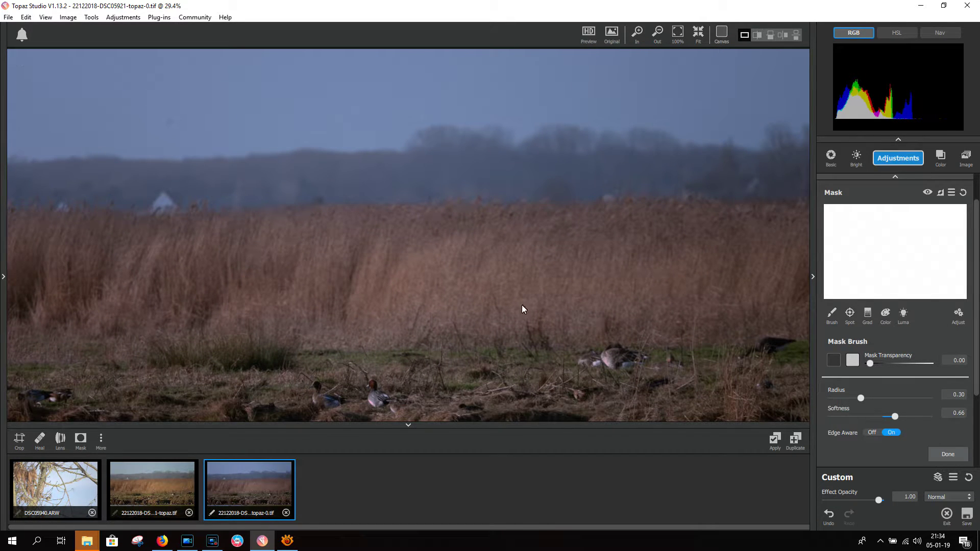
{"action": "left_click", "coordinate": [941, 193]}
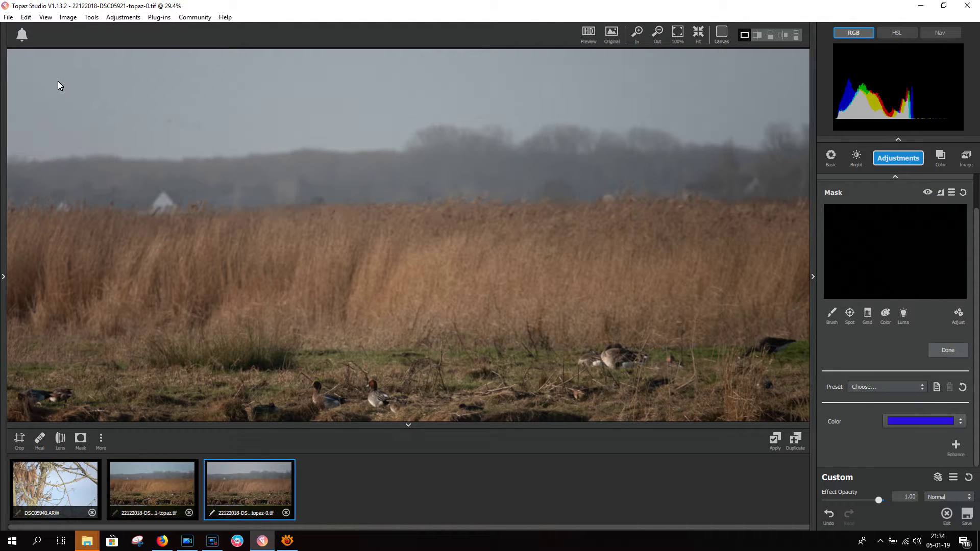
Brush the overlay into the upper band of the sky at 1.00 mask transparency with a 0.30 radius
{"action": "left_click", "coordinate": [833, 314]}
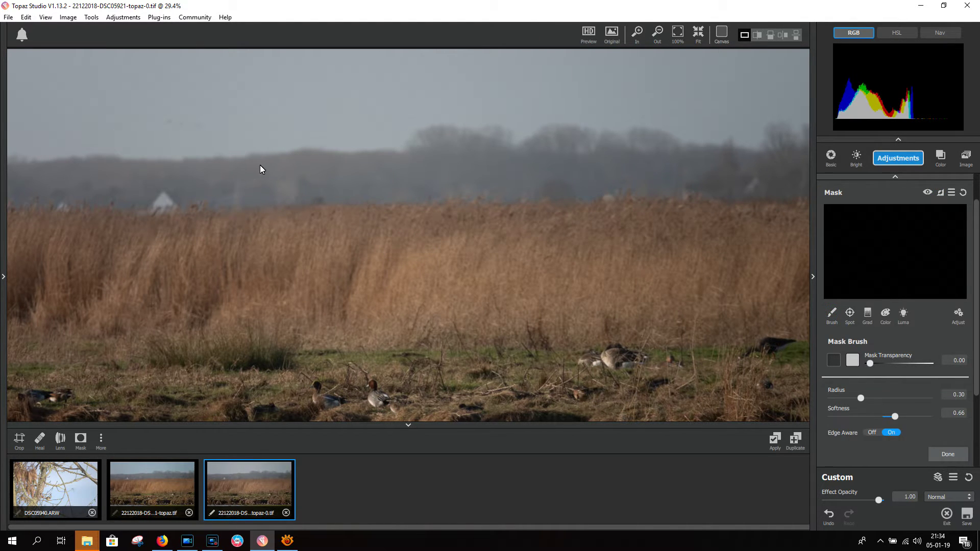
{"action": "left_click", "coordinate": [848, 359]}
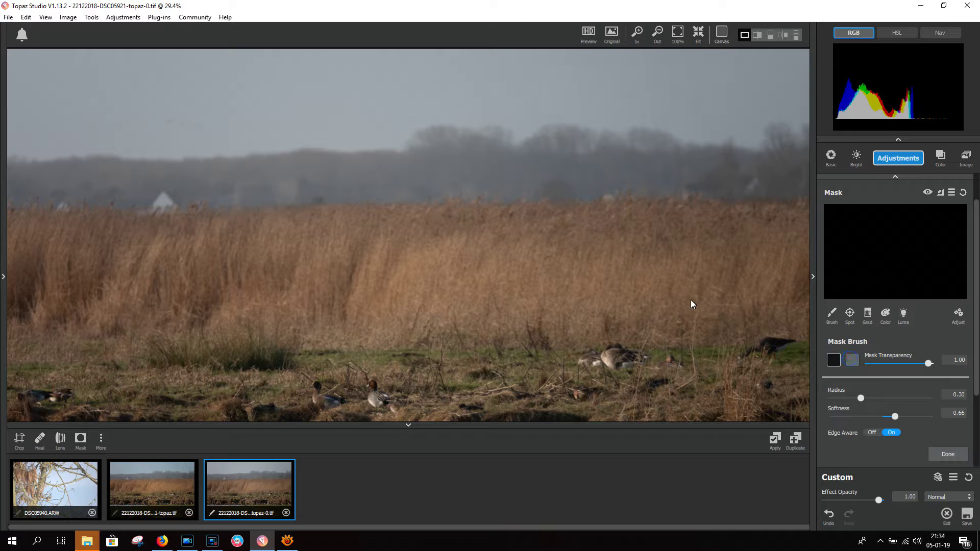
{"action": "mouse_move", "coordinate": [55, 76]}
{"action": "left_mouse_down"}
{"action": "mouse_move", "coordinate": [8, 68]}
{"action": "mouse_move", "coordinate": [159, 57]}
{"action": "mouse_move", "coordinate": [378, 66]}
{"action": "mouse_move", "coordinate": [644, 55]}
{"action": "mouse_move", "coordinate": [739, 70]}
{"action": "left_mouse_up"}
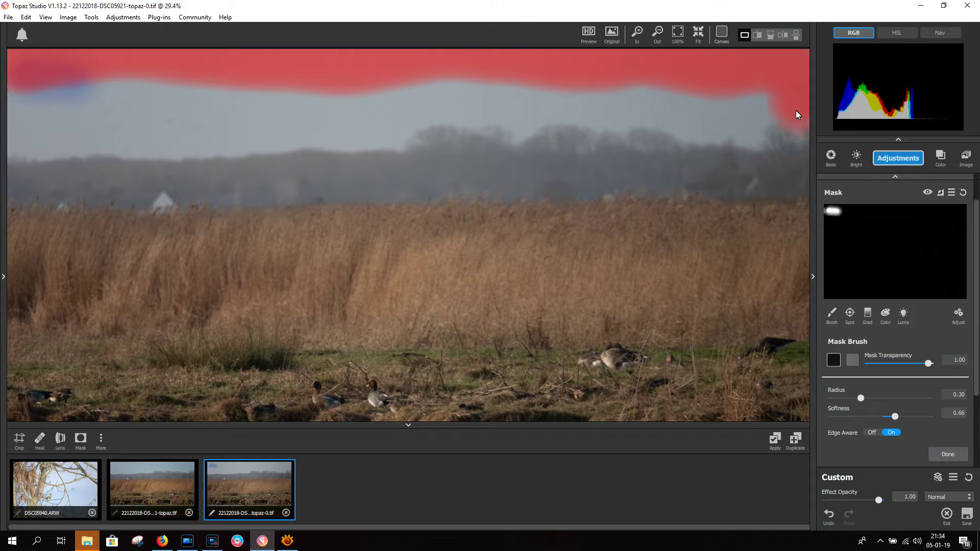
{"action": "mouse_move", "coordinate": [769, 107]}
{"action": "left_mouse_down"}
{"action": "mouse_move", "coordinate": [725, 118]}
{"action": "mouse_move", "coordinate": [702, 110]}
{"action": "left_mouse_up"}
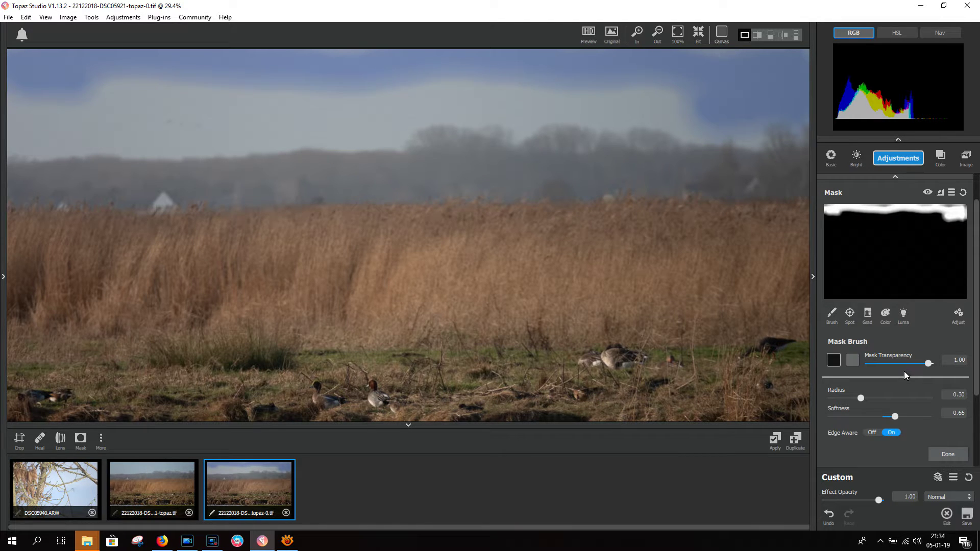
Enlarge the mask brush radius to 0.62 and paint the rest of the sky down to the tree line
{"action": "left_click_drag", "start_coordinate": [863, 398], "coordinate": [892, 398]}
{"action": "mouse_move", "coordinate": [720, 83]}
{"action": "left_mouse_down"}
{"action": "mouse_move", "coordinate": [781, 66]}
{"action": "mouse_move", "coordinate": [745, 101]}
{"action": "mouse_move", "coordinate": [783, 90]}
{"action": "mouse_move", "coordinate": [773, 86]}
{"action": "left_mouse_up"}
{"action": "mouse_move", "coordinate": [700, 100]}
{"action": "left_mouse_down"}
{"action": "mouse_move", "coordinate": [637, 92]}
{"action": "mouse_move", "coordinate": [535, 102]}
{"action": "mouse_move", "coordinate": [501, 92]}
{"action": "mouse_move", "coordinate": [33, 126]}
{"action": "left_mouse_up"}
{"action": "mouse_move", "coordinate": [49, 80]}
{"action": "left_mouse_down"}
{"action": "mouse_move", "coordinate": [271, 83]}
{"action": "mouse_move", "coordinate": [344, 72]}
{"action": "mouse_move", "coordinate": [52, 81]}
{"action": "left_mouse_up"}
{"action": "mouse_move", "coordinate": [238, 123]}
{"action": "left_mouse_down"}
{"action": "mouse_move", "coordinate": [129, 113]}
{"action": "mouse_move", "coordinate": [36, 123]}
{"action": "left_mouse_up"}
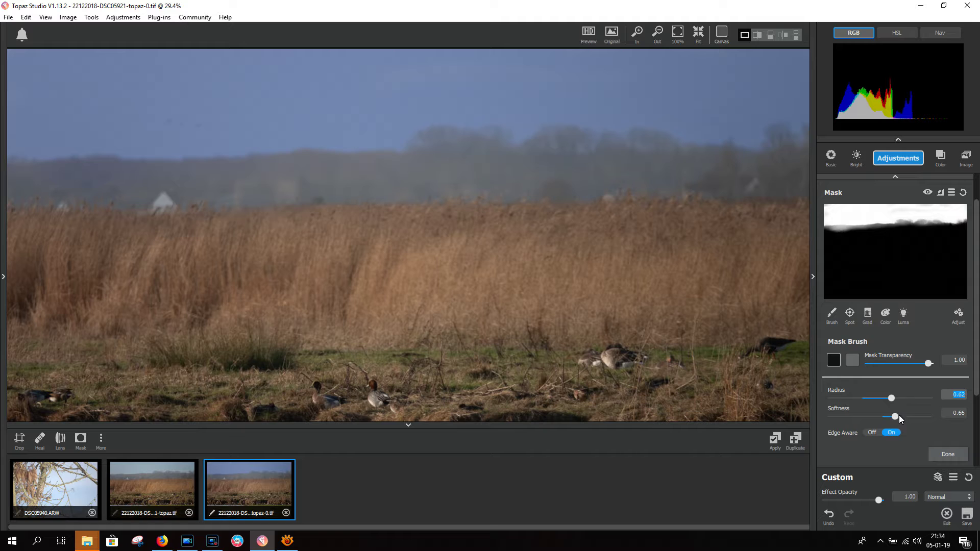
Set the mask's density to 0.23 and its contrast to 2.00 in the mask adjustments
{"action": "left_click", "coordinate": [958, 313]}
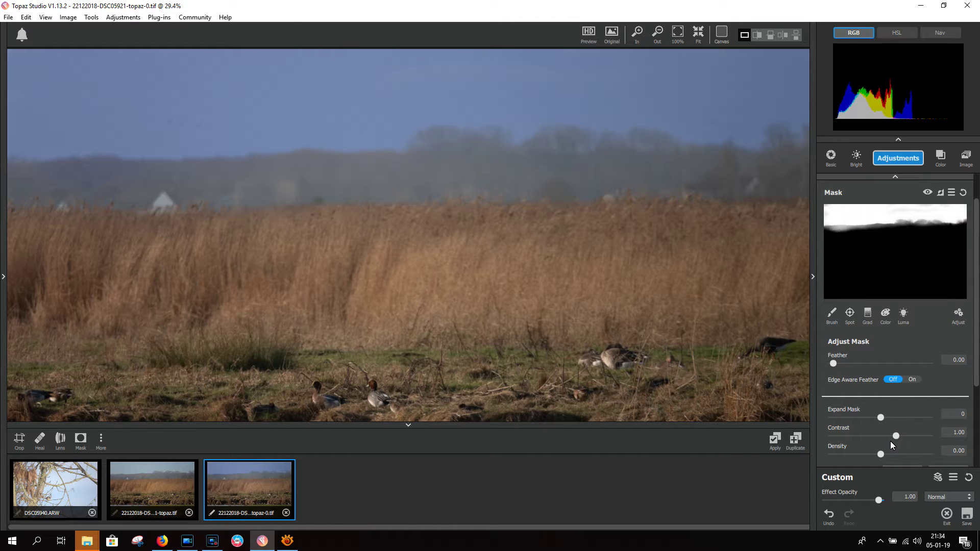
{"action": "left_click_drag", "start_coordinate": [881, 454], "coordinate": [930, 434]}
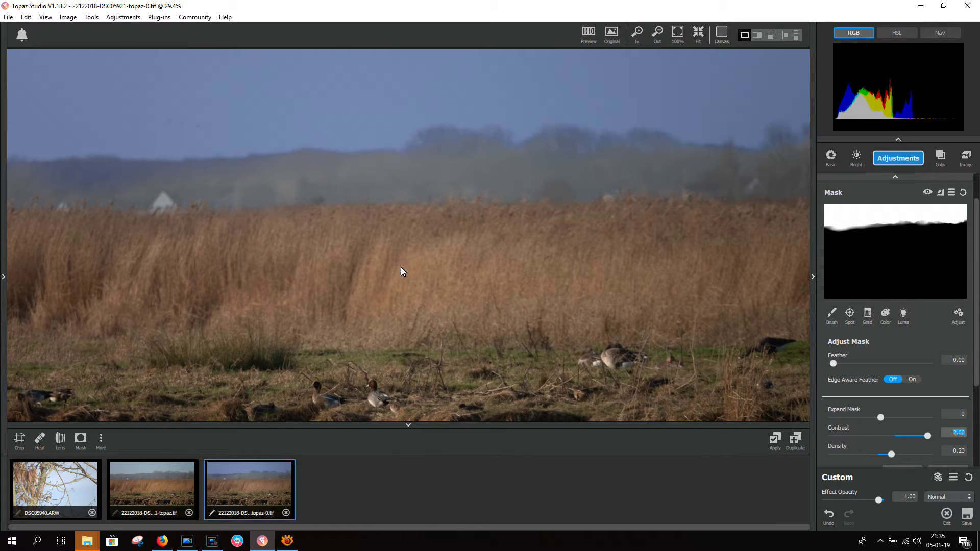
Brush the overlay off the tall trees on the horizon at 0.00 mask transparency
{"action": "scroll", "coordinate": [919, 204], "scroll_direction": "up", "scroll_amount": 1}
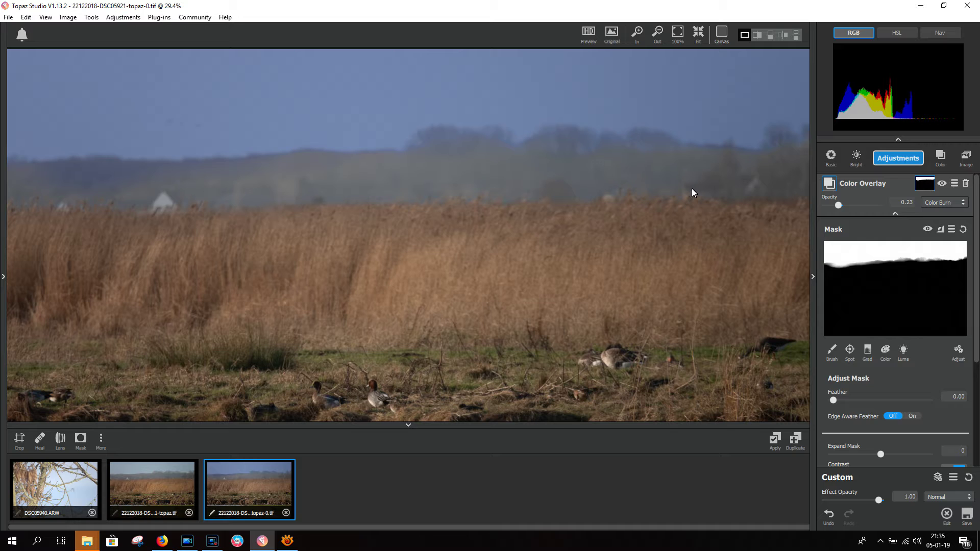
{"action": "left_click", "coordinate": [832, 351]}
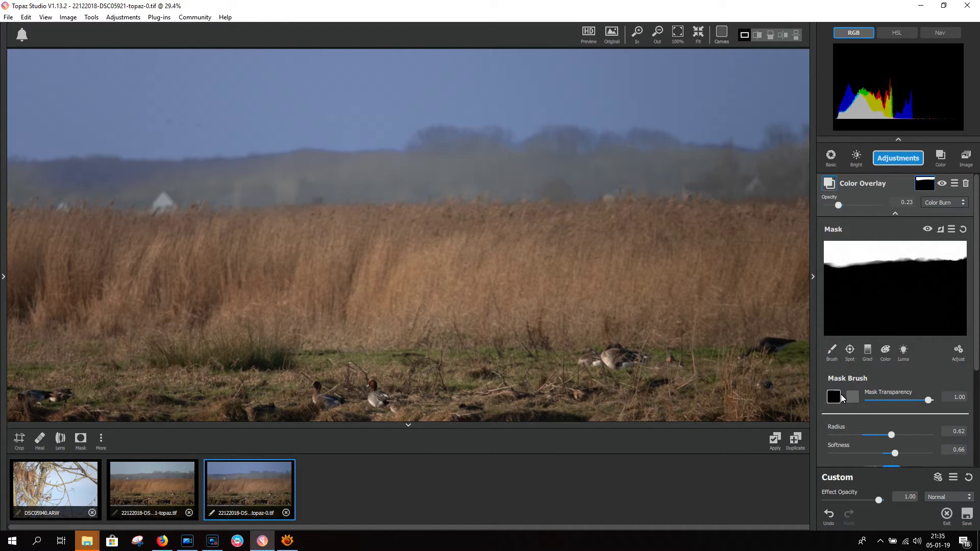
{"action": "left_click", "coordinate": [852, 397]}
{"action": "mouse_move", "coordinate": [655, 162]}
{"action": "left_mouse_down"}
{"action": "mouse_move", "coordinate": [520, 160]}
{"action": "mouse_move", "coordinate": [429, 176]}
{"action": "mouse_move", "coordinate": [647, 170]}
{"action": "mouse_move", "coordinate": [776, 180]}
{"action": "left_mouse_up"}
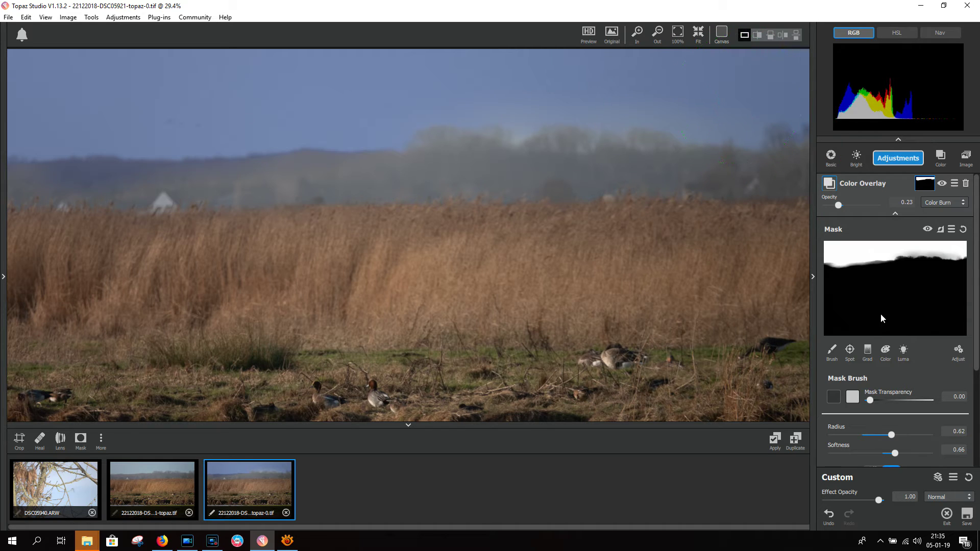
Repaint the sky just above the trees and the horizon at 1.00 mask transparency
{"action": "left_click", "coordinate": [853, 397]}
{"action": "mouse_move", "coordinate": [697, 131]}
{"action": "left_mouse_down"}
{"action": "mouse_move", "coordinate": [652, 87]}
{"action": "mouse_move", "coordinate": [433, 87]}
{"action": "left_mouse_up"}
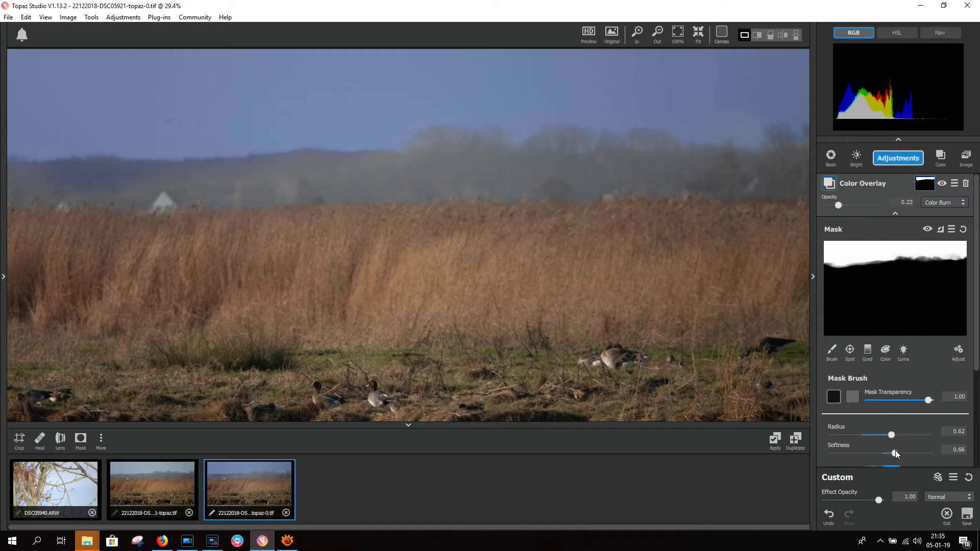
{"action": "left_click_drag", "start_coordinate": [356, 117], "coordinate": [23, 125]}
Expand the mask by 1 and feather it to 0.37 in the mask adjustments
{"action": "scroll", "coordinate": [911, 425], "scroll_direction": "down", "scroll_amount": 1}
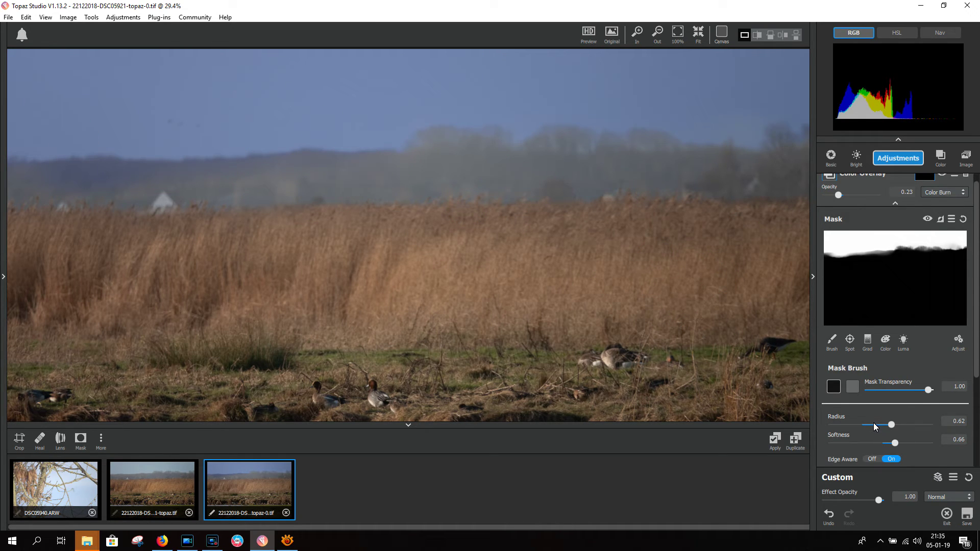
{"action": "scroll", "coordinate": [890, 431], "scroll_direction": "down", "scroll_amount": 1}
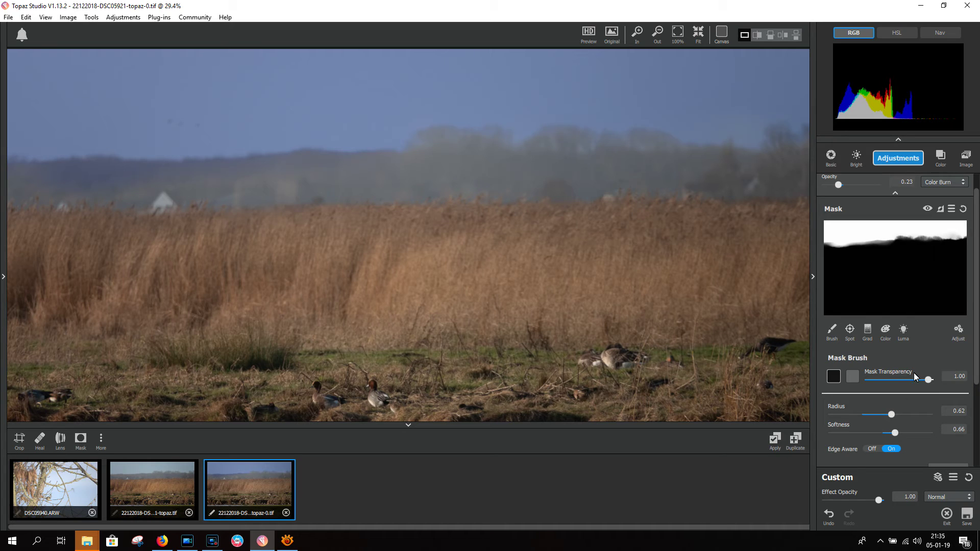
{"action": "left_click", "coordinate": [959, 331]}
{"action": "scroll", "coordinate": [935, 366], "scroll_direction": "down", "scroll_amount": 1}
{"action": "scroll", "coordinate": [934, 365], "scroll_direction": "down", "scroll_amount": 2}
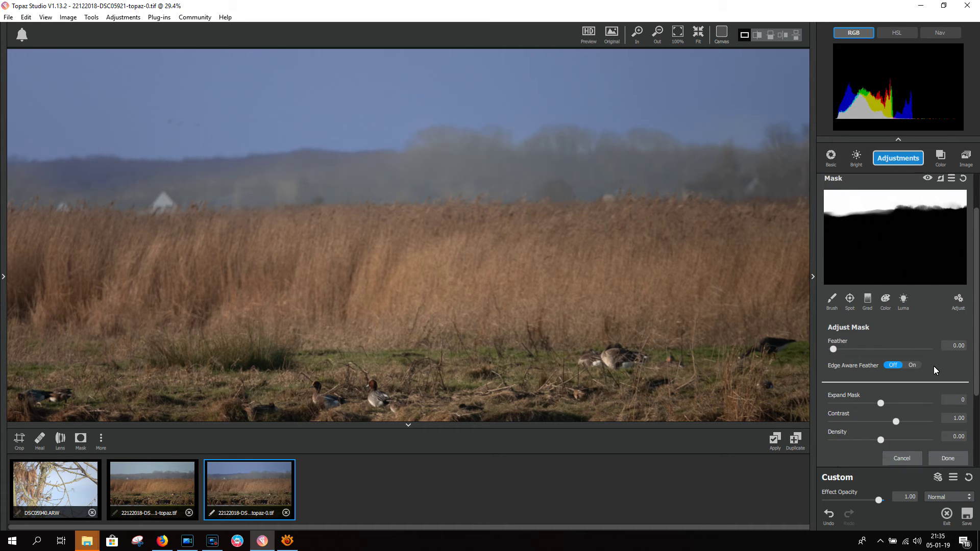
{"action": "mouse_move", "coordinate": [882, 403]}
{"action": "left_mouse_down"}
{"action": "mouse_move", "coordinate": [848, 402]}
{"action": "mouse_move", "coordinate": [896, 402]}
{"action": "left_mouse_up"}
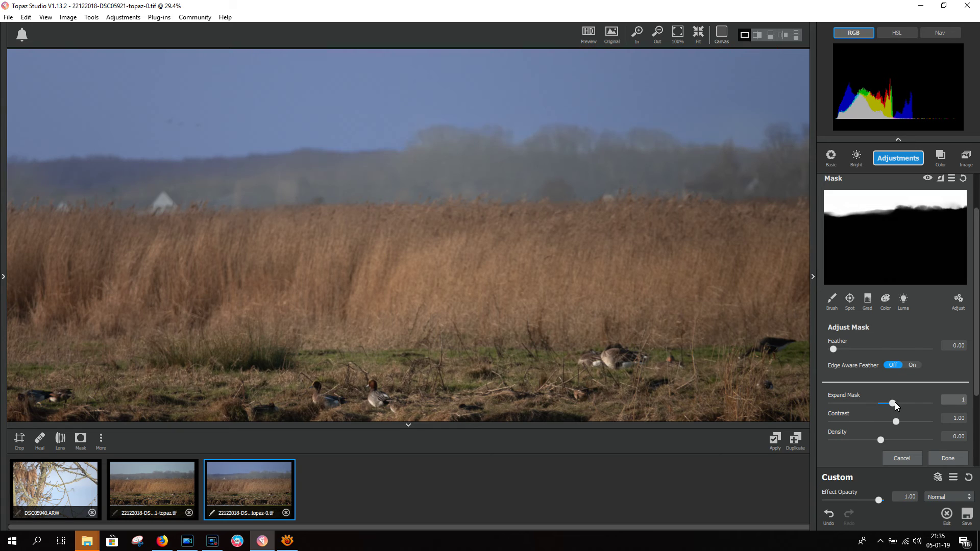
{"action": "left_click", "coordinate": [833, 350]}
{"action": "left_click_drag", "start_coordinate": [841, 350], "coordinate": [874, 349]}
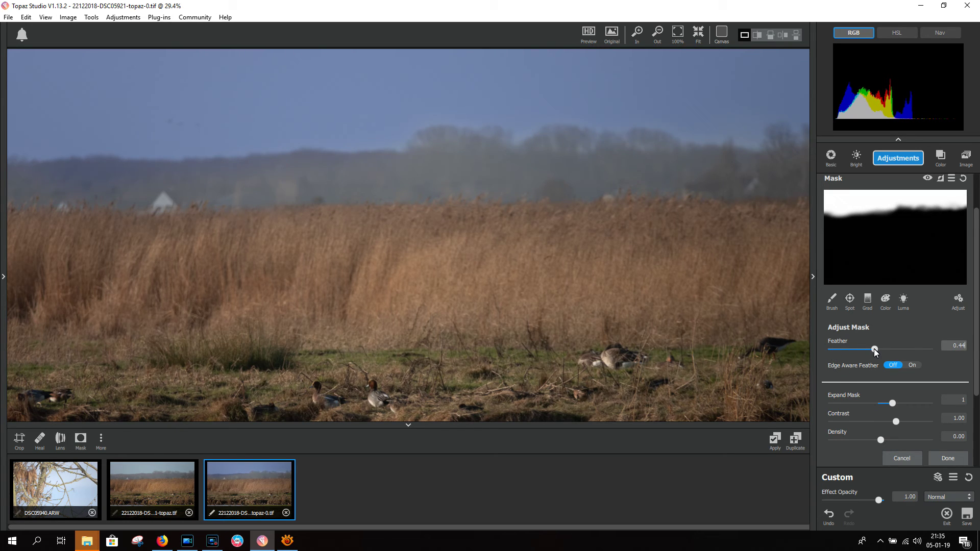
{"action": "left_click", "coordinate": [868, 348]}
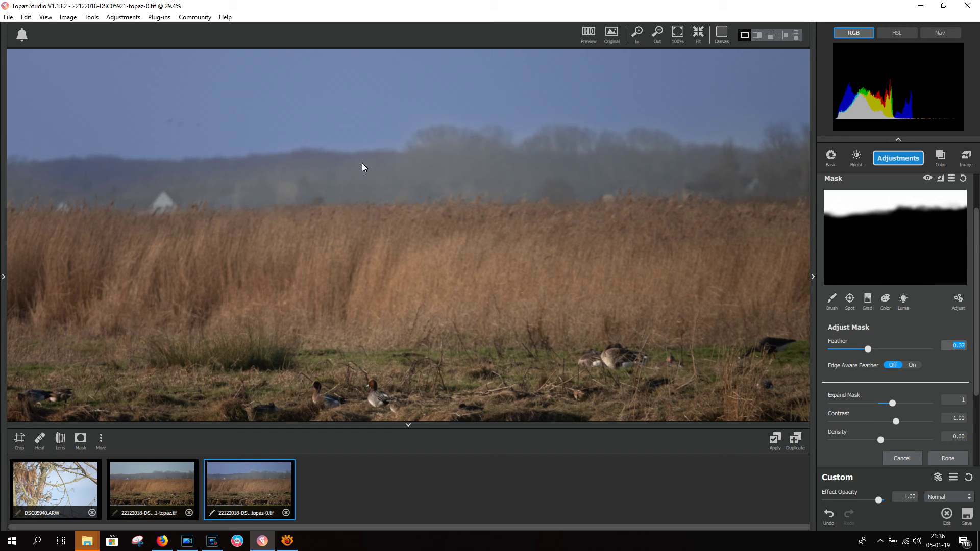